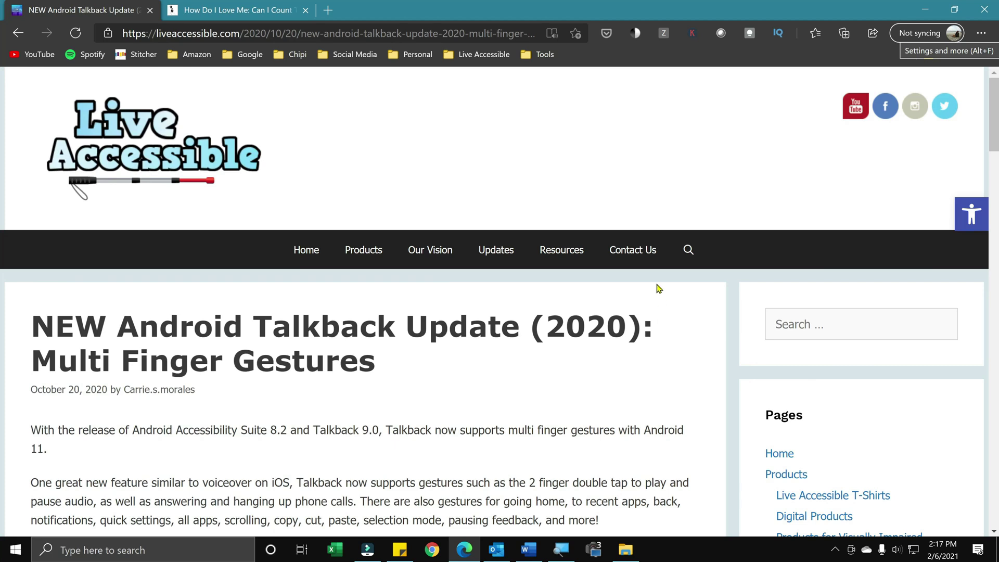
Step: Start Read Aloud on the Android Talkback update article and stop the playback partway through
scroll(664, 287, down, 3)
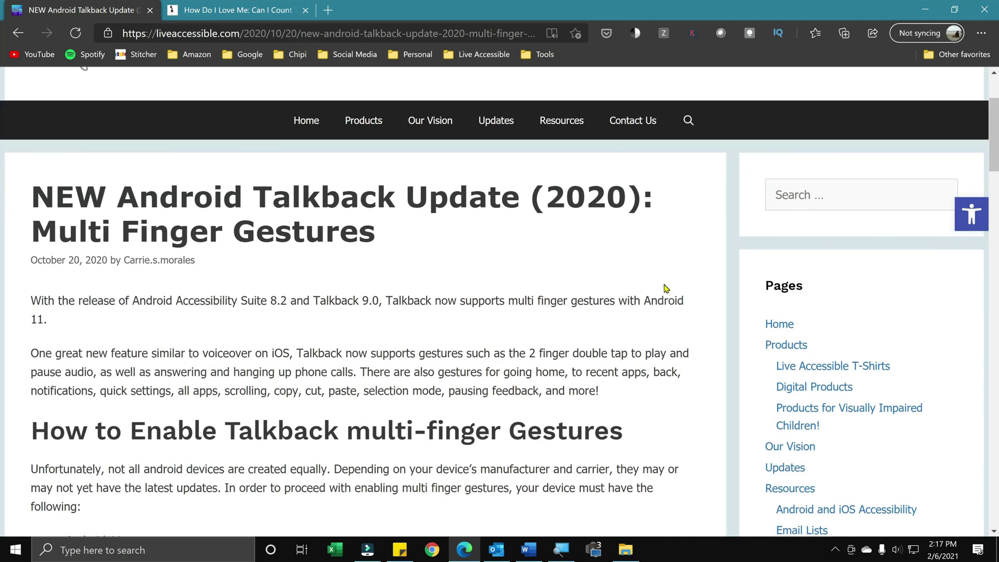
scroll(665, 288, up, 3)
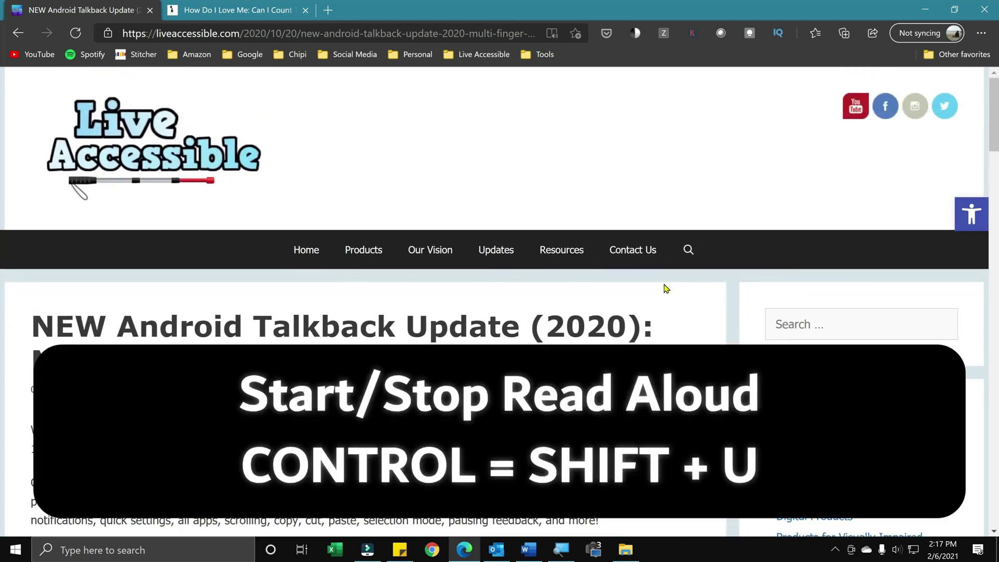
key(ctrl+shift+u)
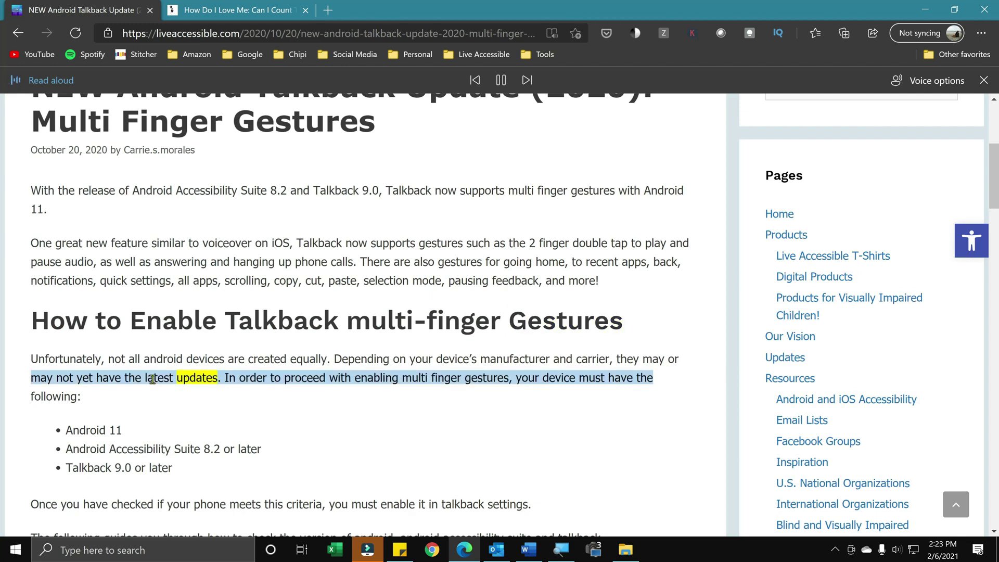
key(ctrl+shift+u)
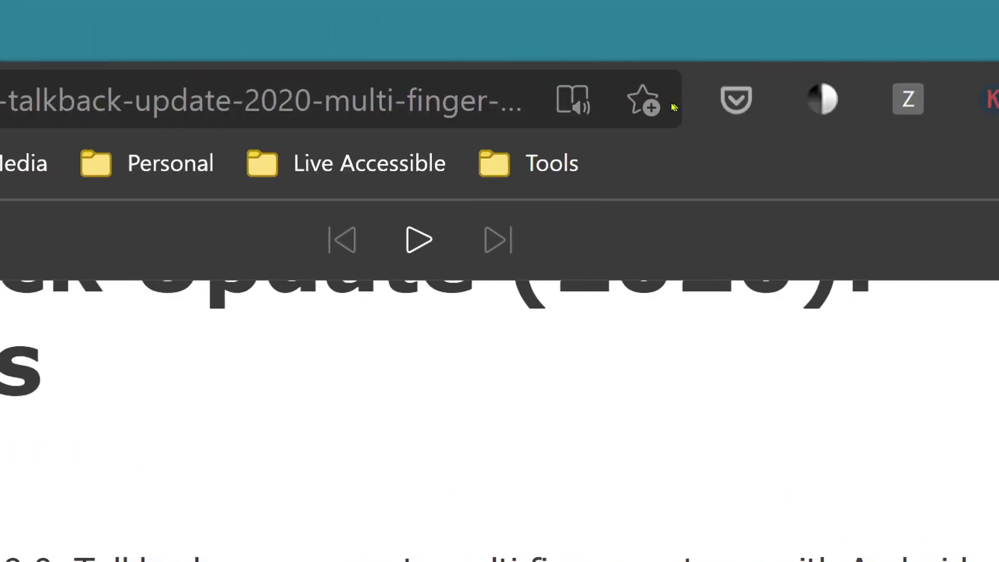
Step: Set the Read Aloud voice to Microsoft David - English (United States), and play and pause a short sample of the article
key(n)
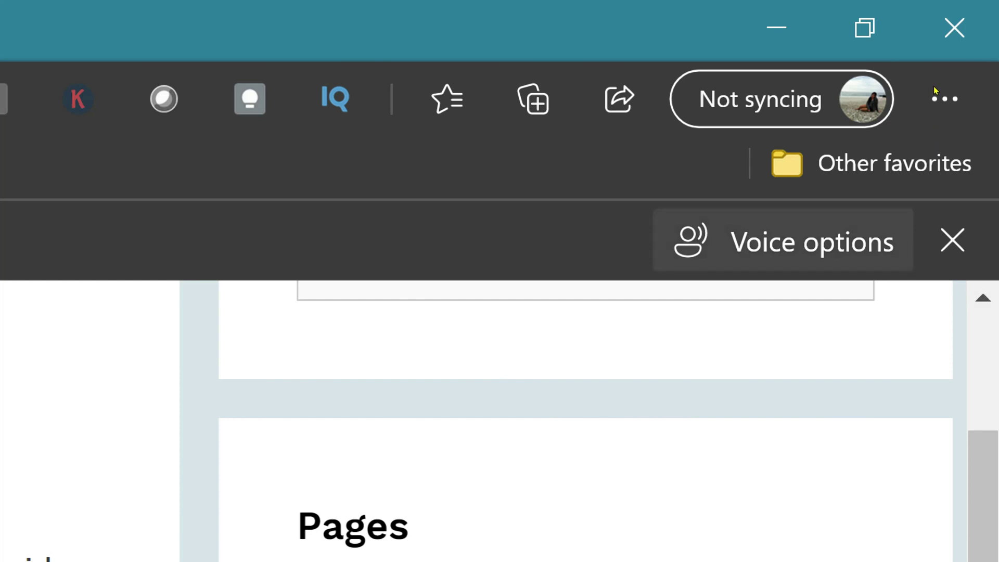
key(Return)
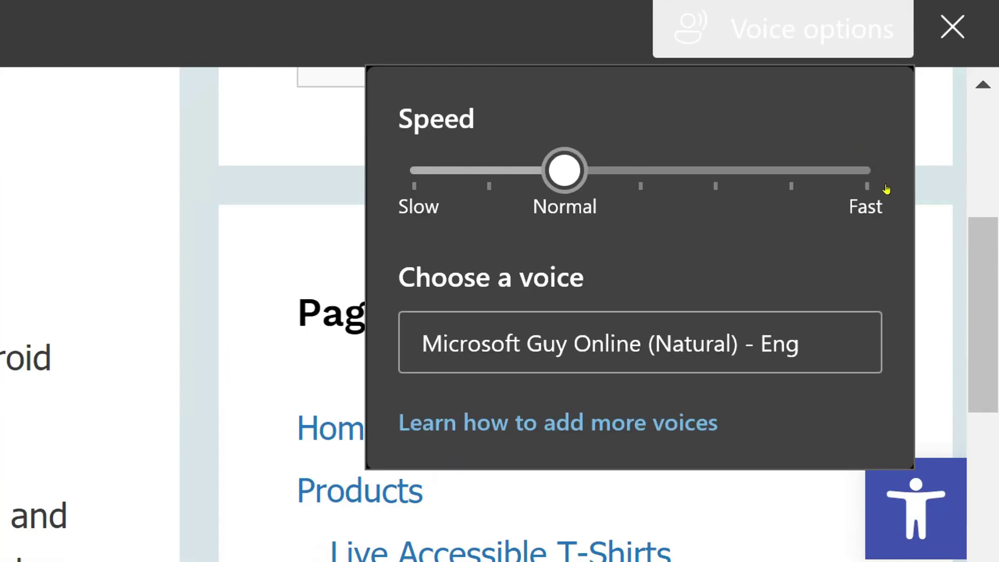
click(881, 339)
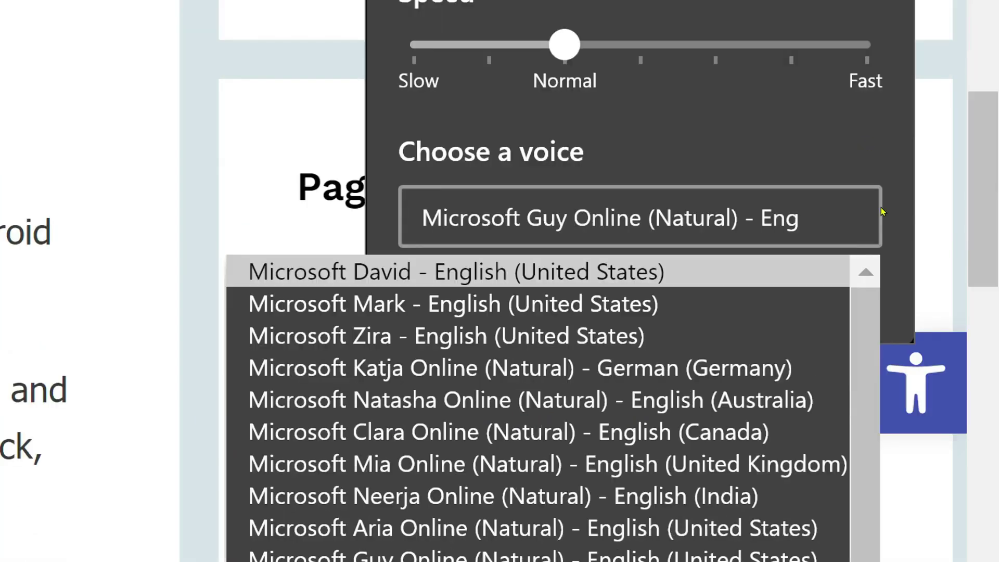
key(Return)
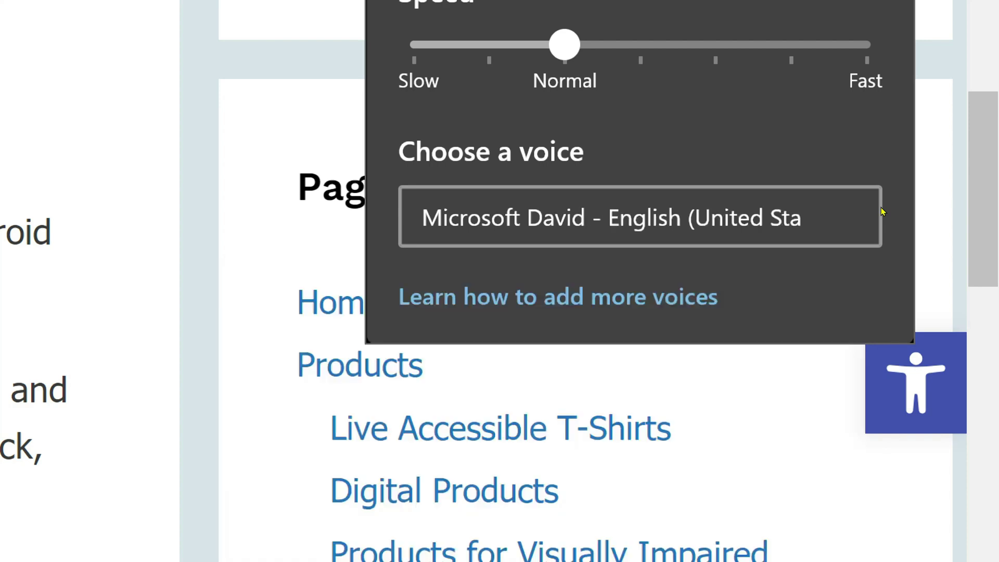
key(Escape)
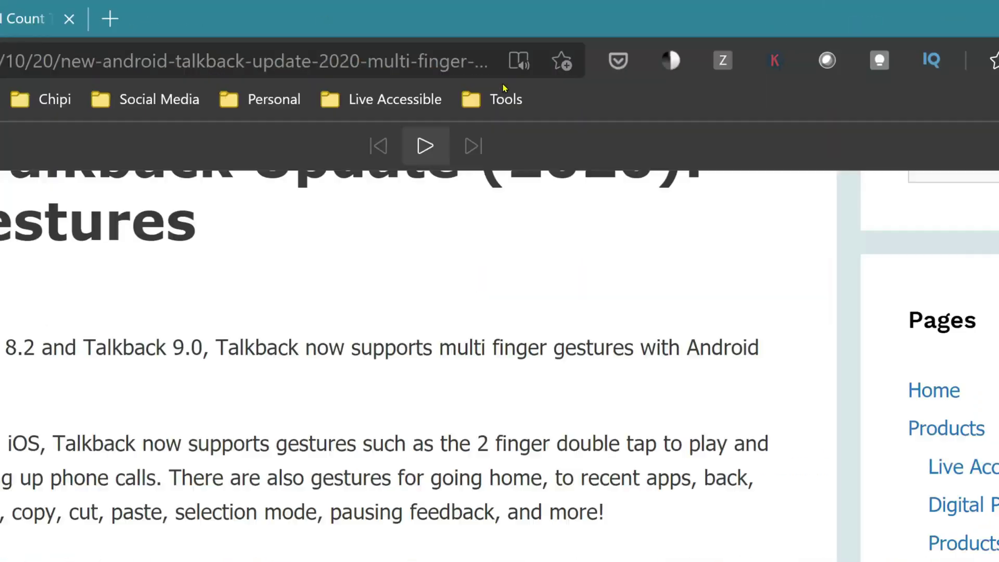
click(433, 260)
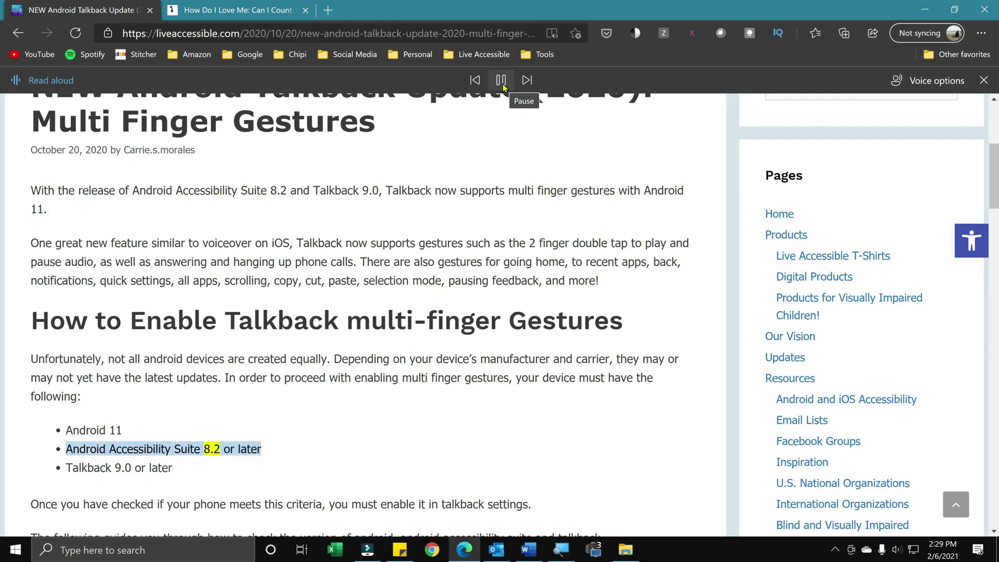
click(501, 81)
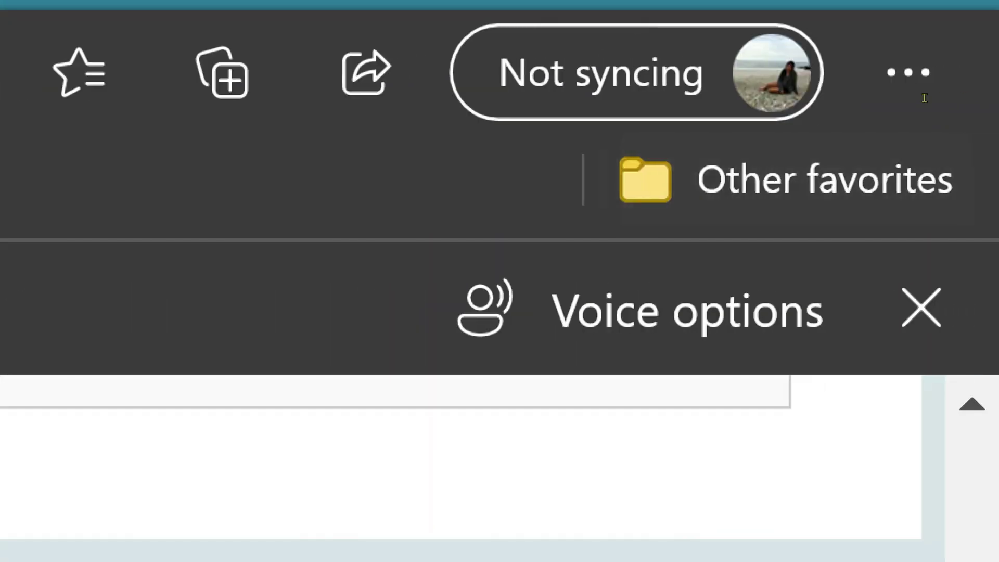
Step: Look through the list of available Read Aloud voices and languages, and close it without choosing another voice
click(719, 312)
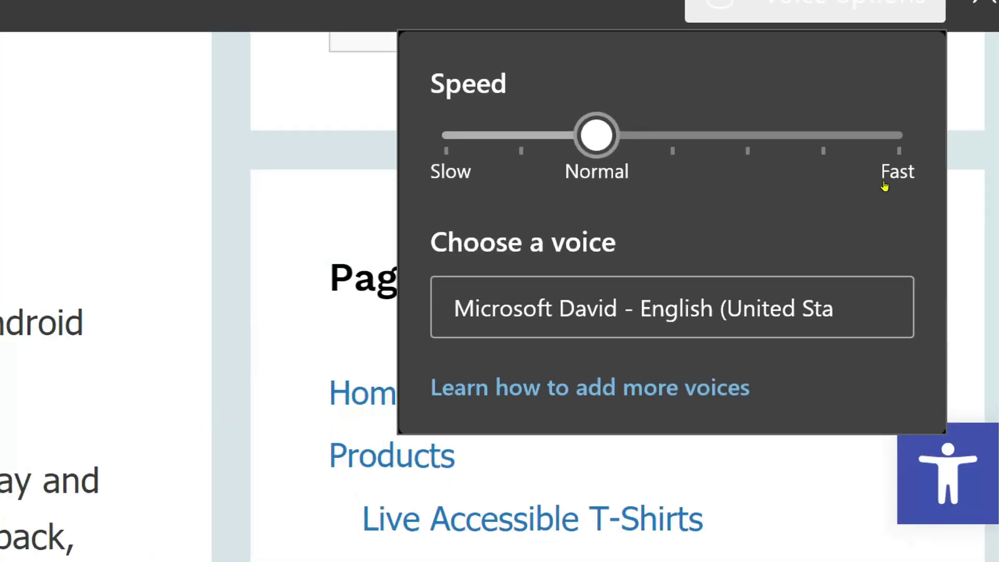
click(770, 396)
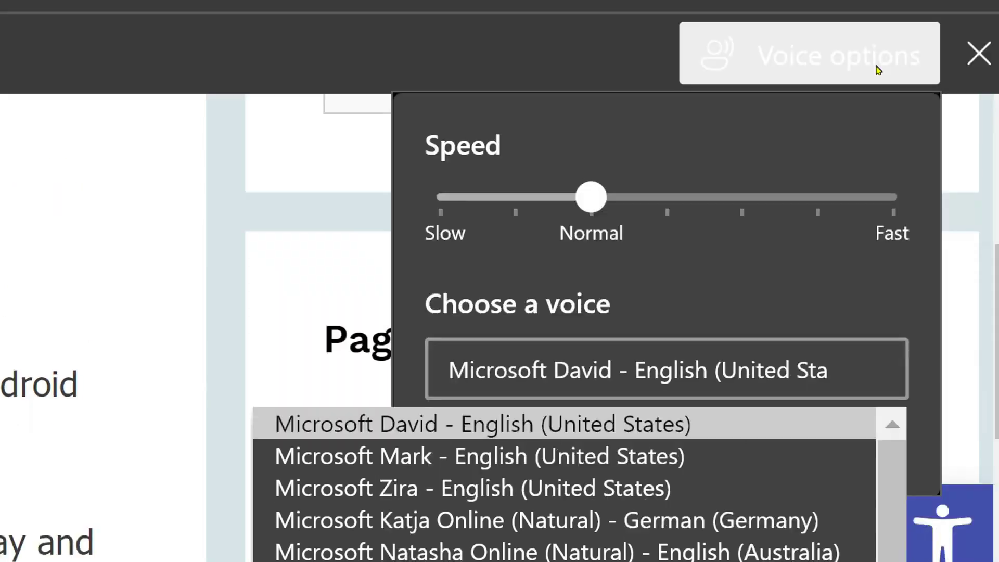
key(Down)
key(Down)
key(Down)
key(Down)
key(Down)
key(Down)
key(Down)
key(Down)
key(Down)
key(Down)
key(Down)
key(Down)
key(Down)
key(Down)
key(Down)
key(Down)
key(Down)
key(Down)
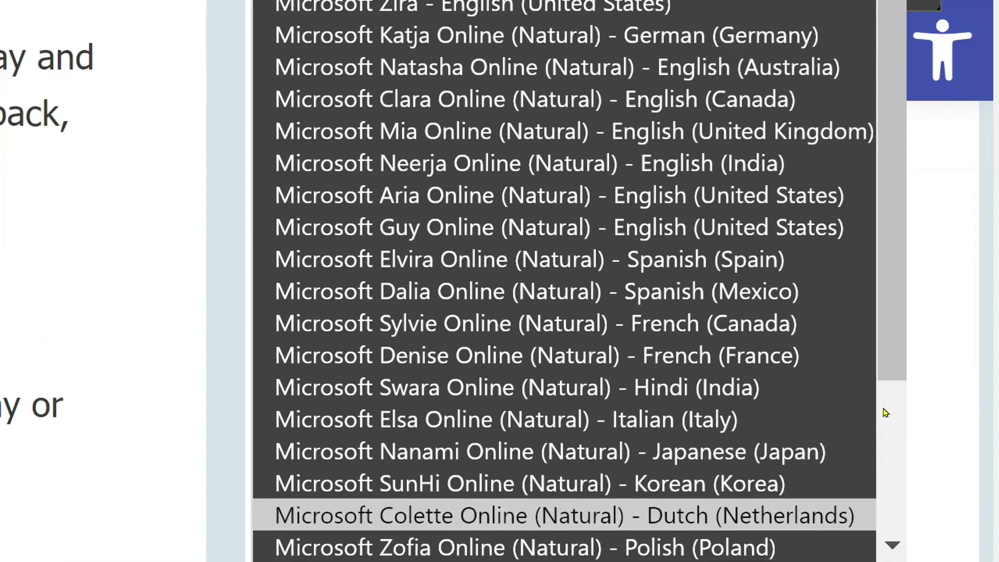
key(Up)
key(Up)
key(Up)
key(Up)
key(Up)
key(Up)
key(Up)
key(Up)
key(Up)
key(Up)
key(Up)
scroll(893, 526, down, 2)
key(Down)
key(Down)
key(Down)
key(Down)
key(Down)
key(Down)
key(Down)
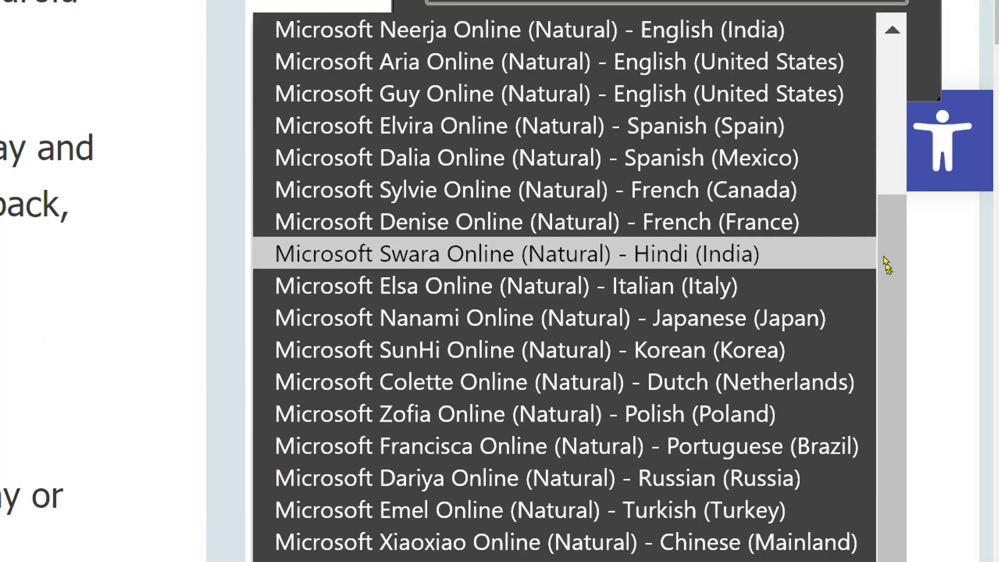
key(Up)
key(Up)
key(Up)
key(Up)
key(Up)
key(Up)
key(Up)
key(Up)
key(Up)
key(Up)
key(Up)
key(Up)
key(Escape)
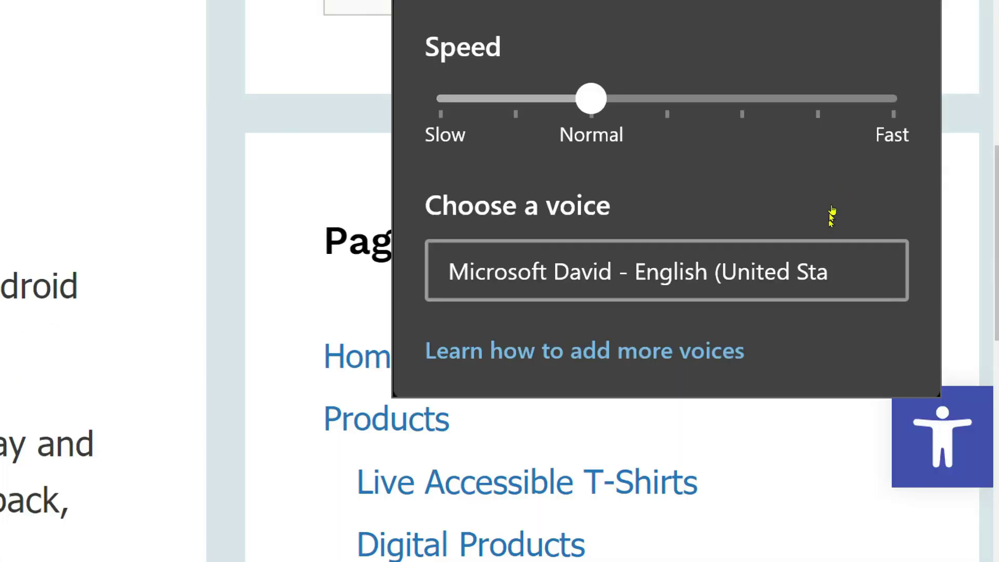
click(916, 167)
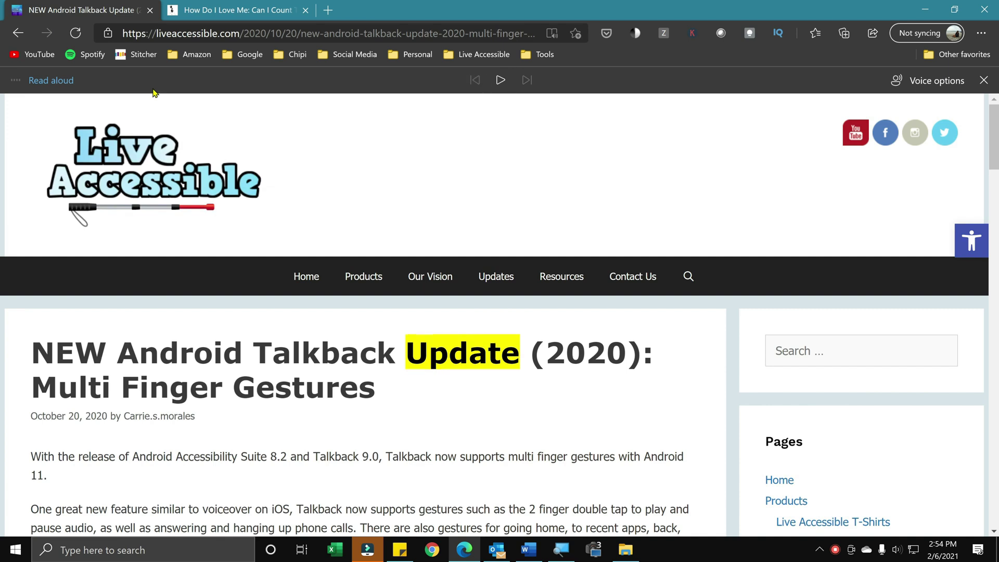
Step: Move keyboard focus to the Read Aloud controls and cycle through play, voice options and close, back to play
key(F6)
key(F6)
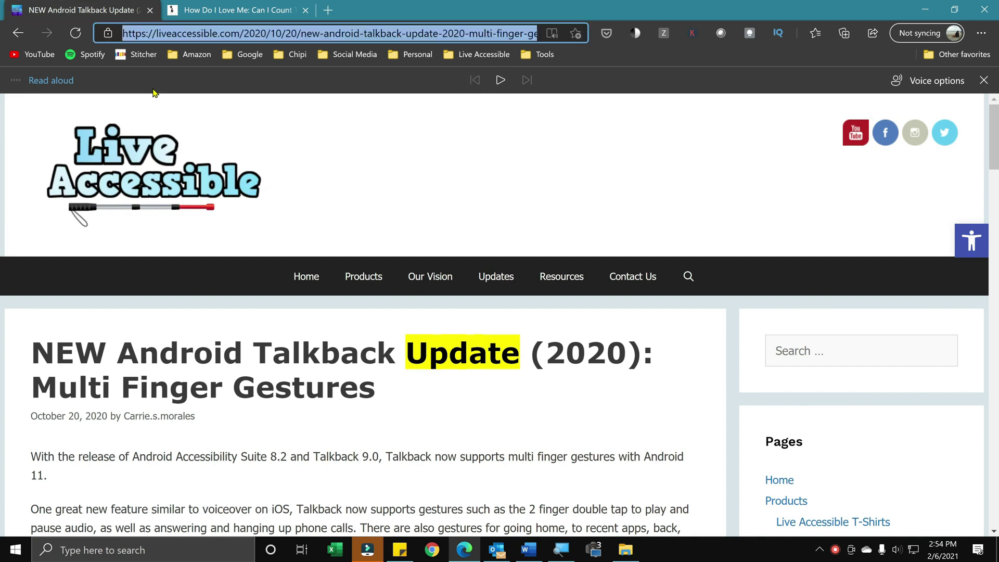
key(F6)
key(F6)
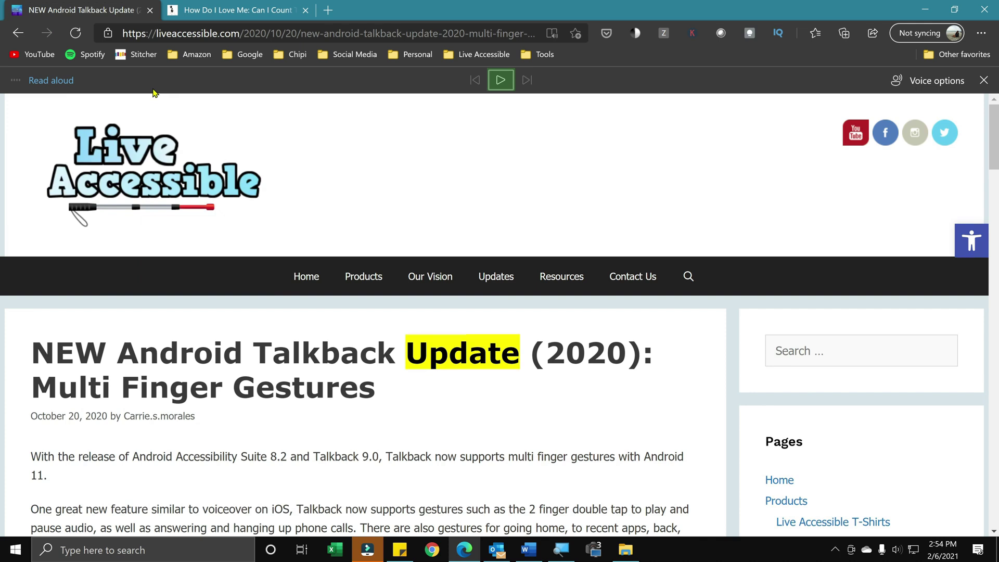
key(Tab)
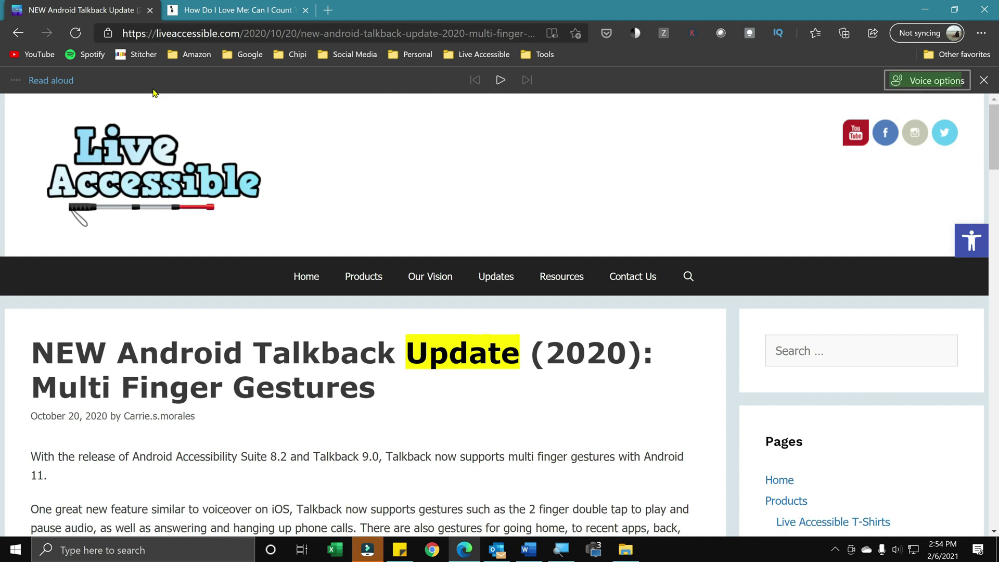
key(Tab)
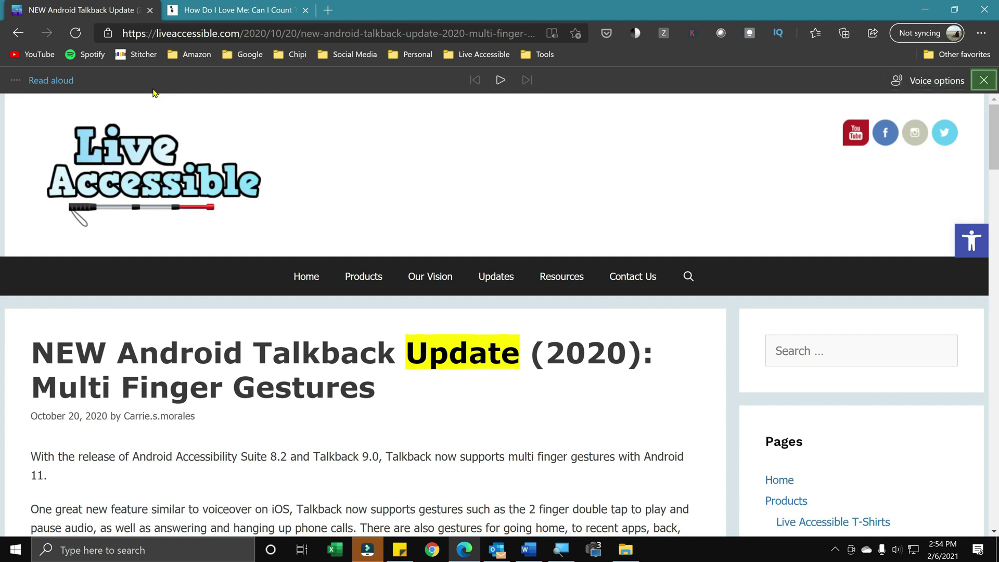
key(Tab)
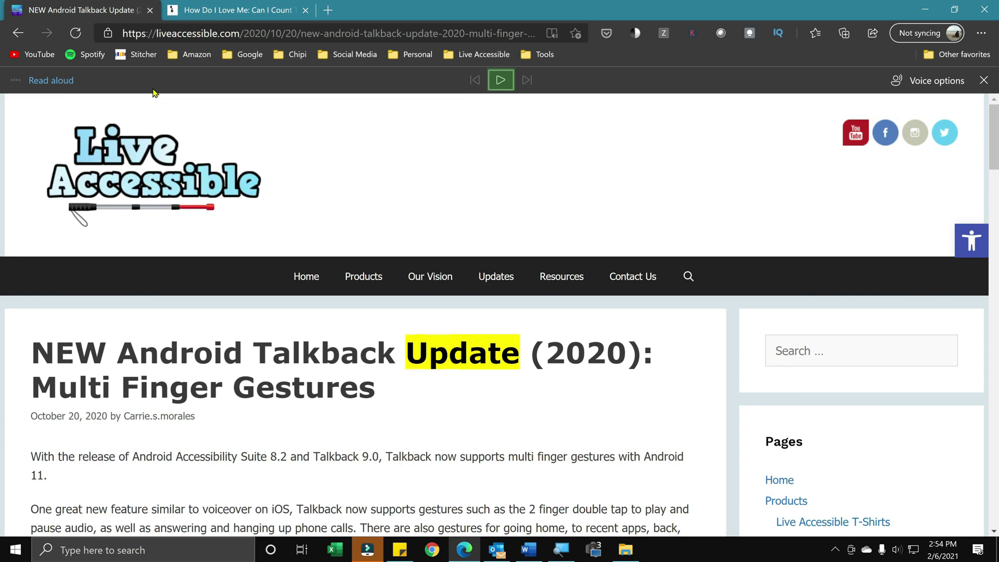
Step: Resume reading the article aloud, move keyboard focus across the next and previous paragraph controls, and pause the reading
key(Tab)
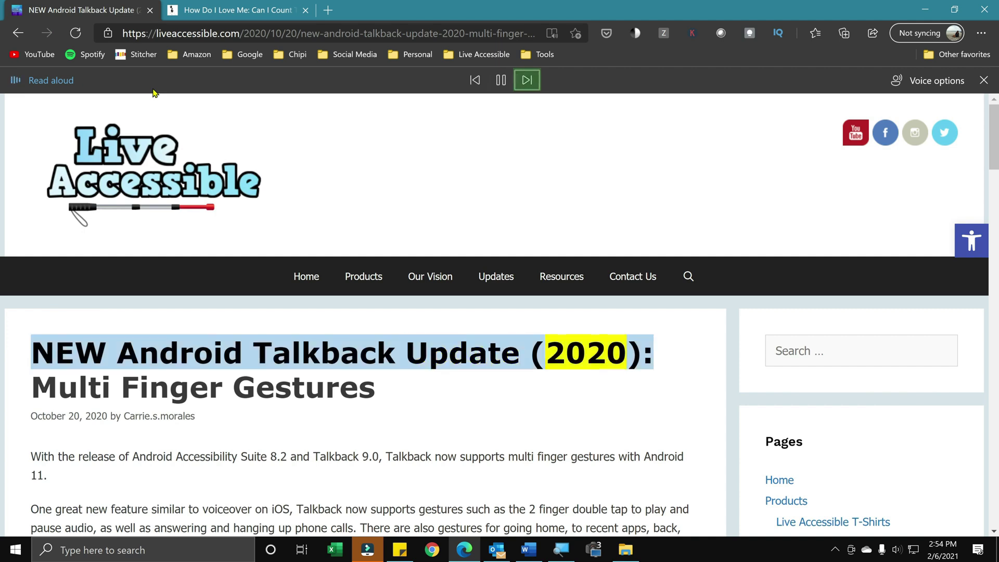
key(shift+Tab)
key(shift+Tab)
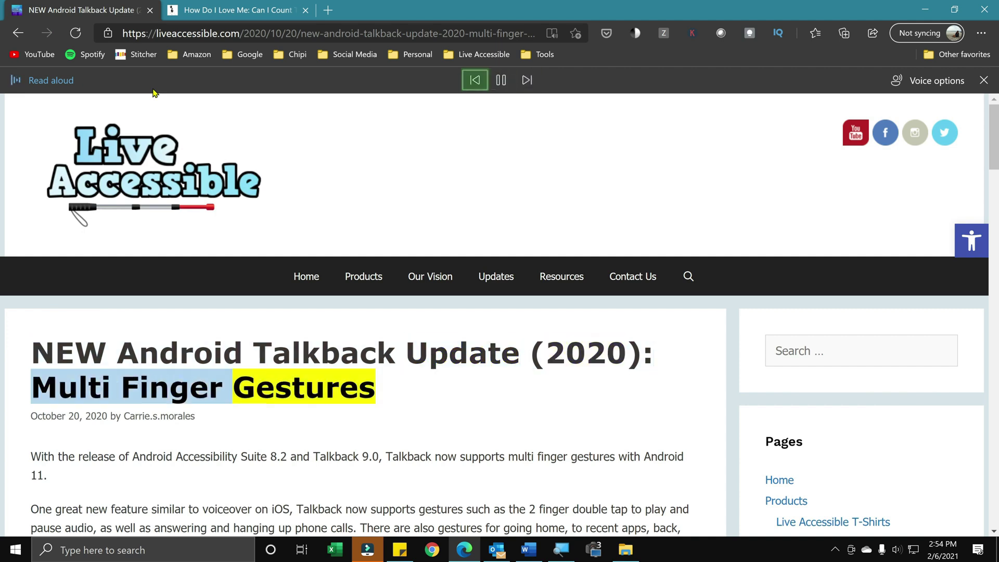
key(Tab)
key(Return)
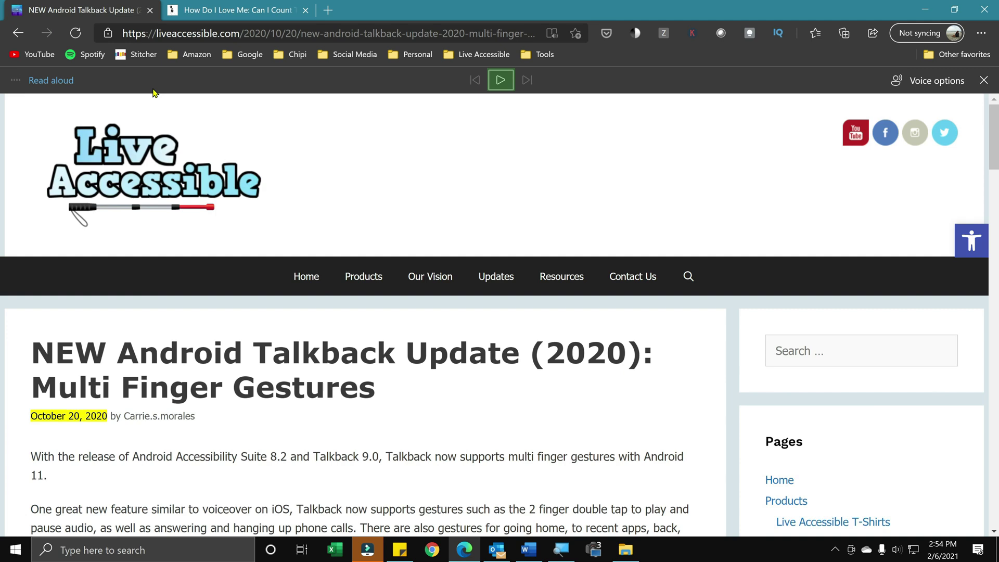
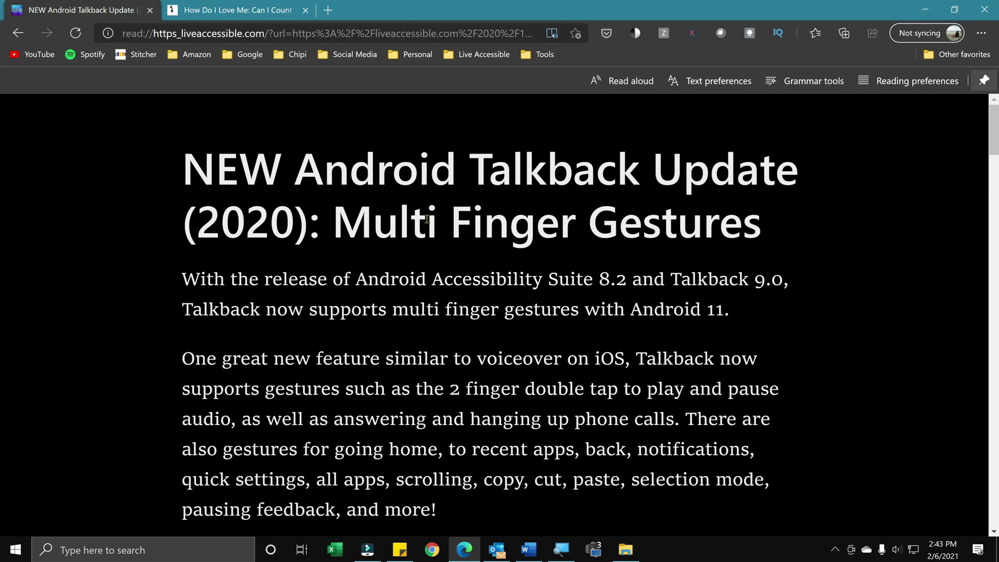
Step: Exit Immersive Reader, reopen the article in it, and skim the simplified text through the Step 1 section
key(F5)
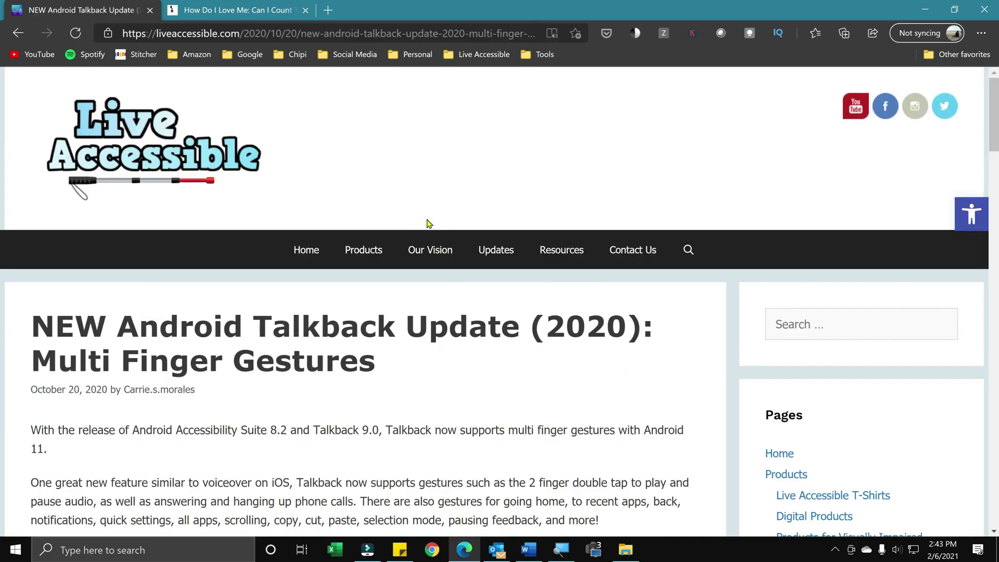
key(F9)
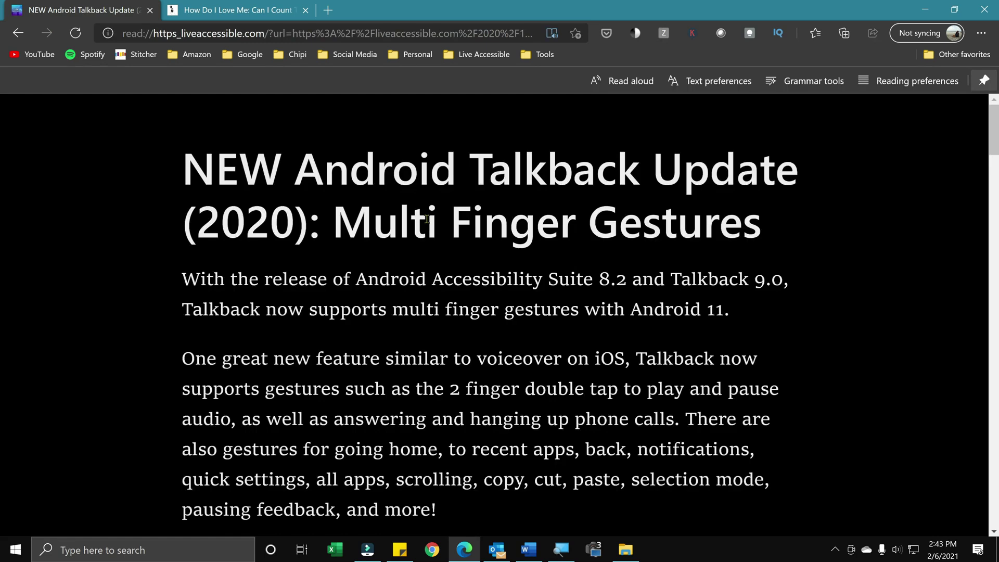
scroll(427, 219, down, 7)
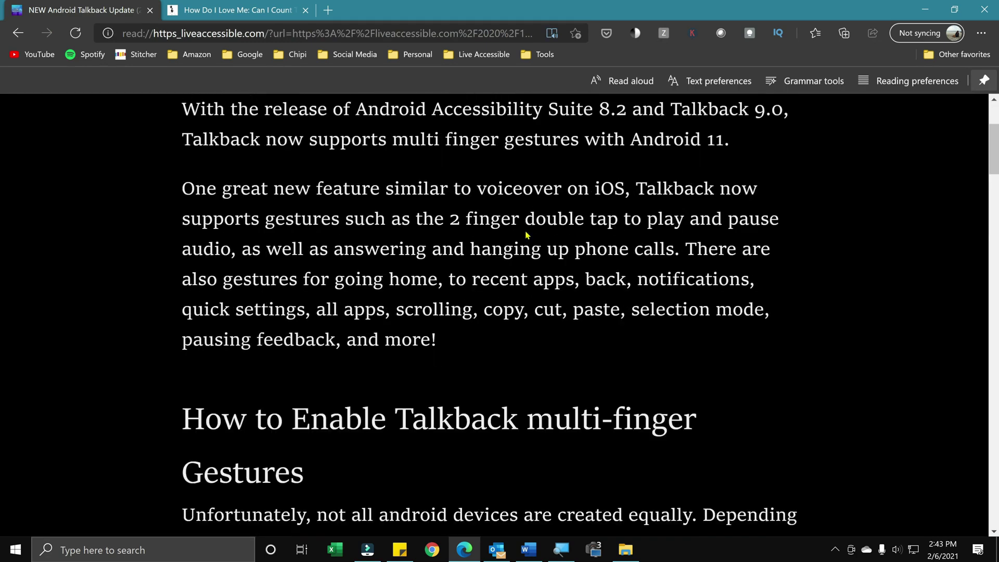
scroll(527, 235, down, 15)
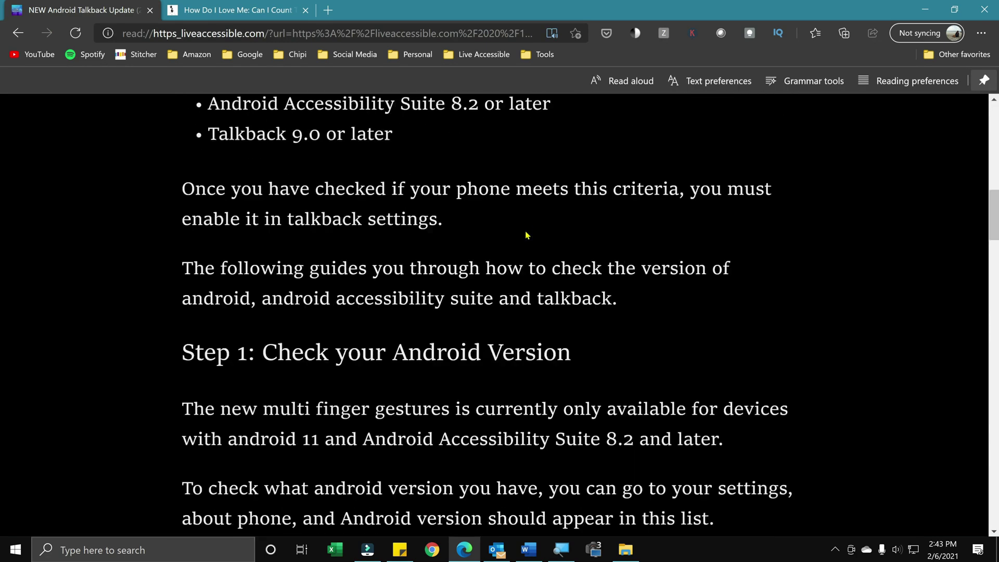
scroll(526, 235, up, 15)
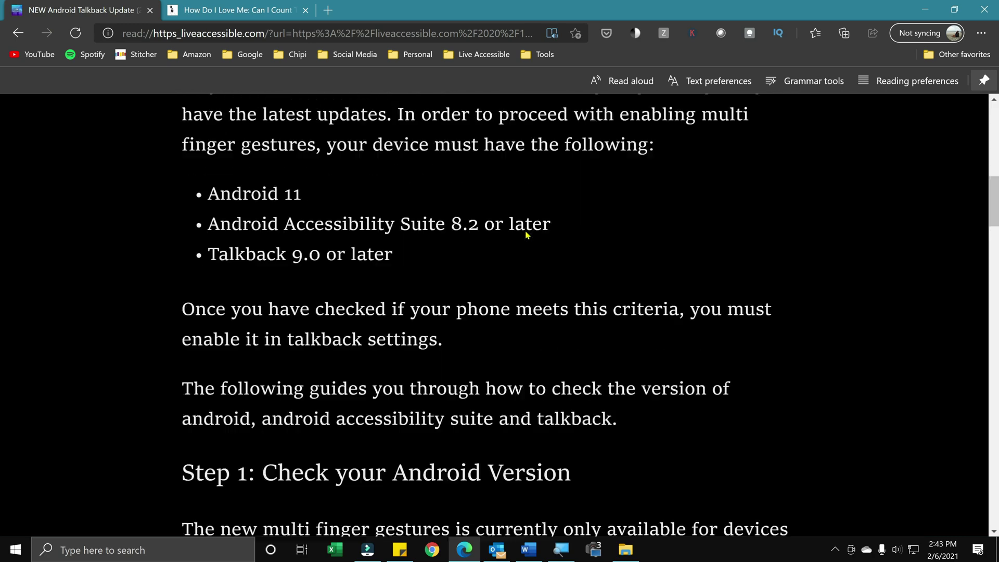
scroll(526, 230, up, 3)
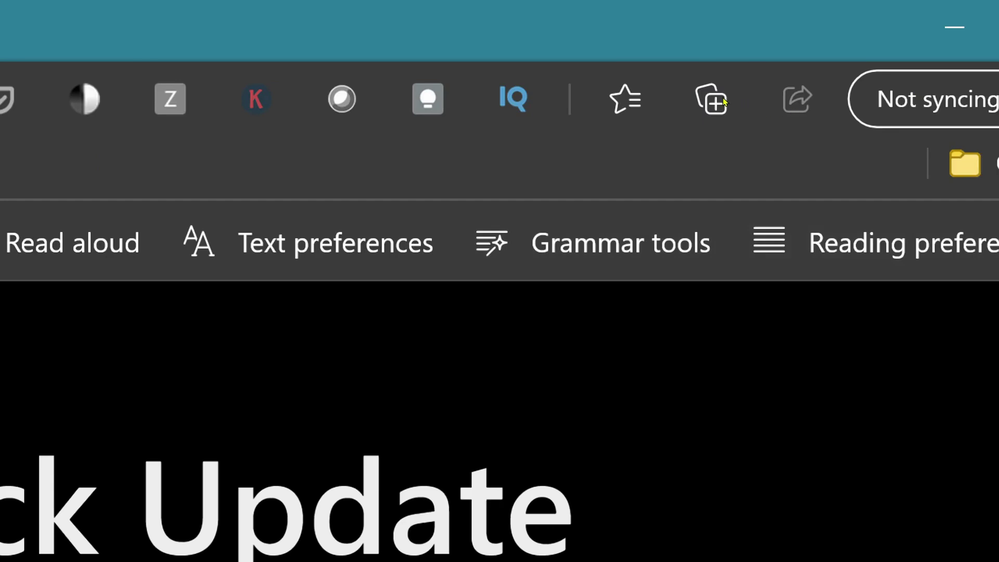
Step: Try the wider text spacing in Immersive Reader's text preferences and switch it off again
key(Return)
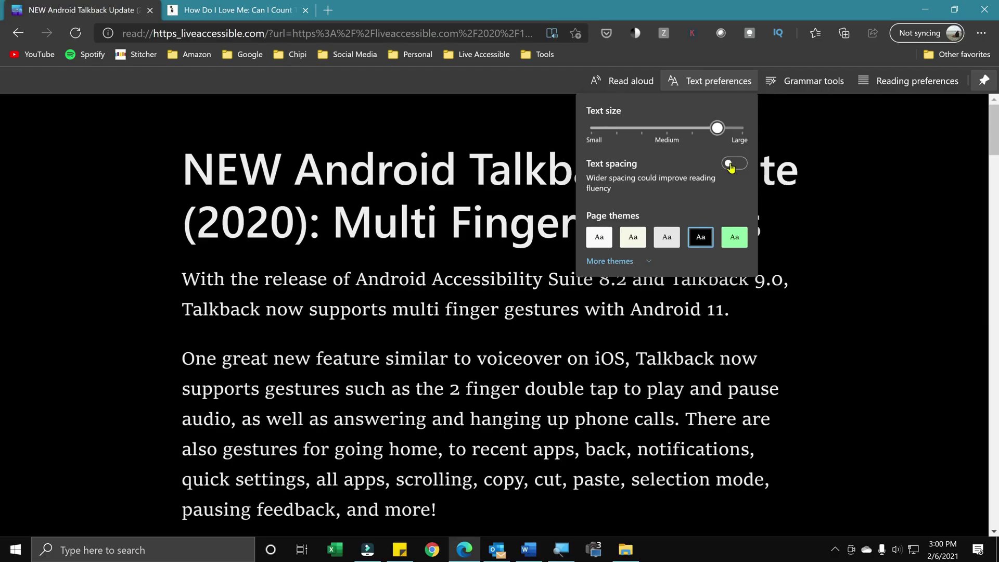
click(669, 85)
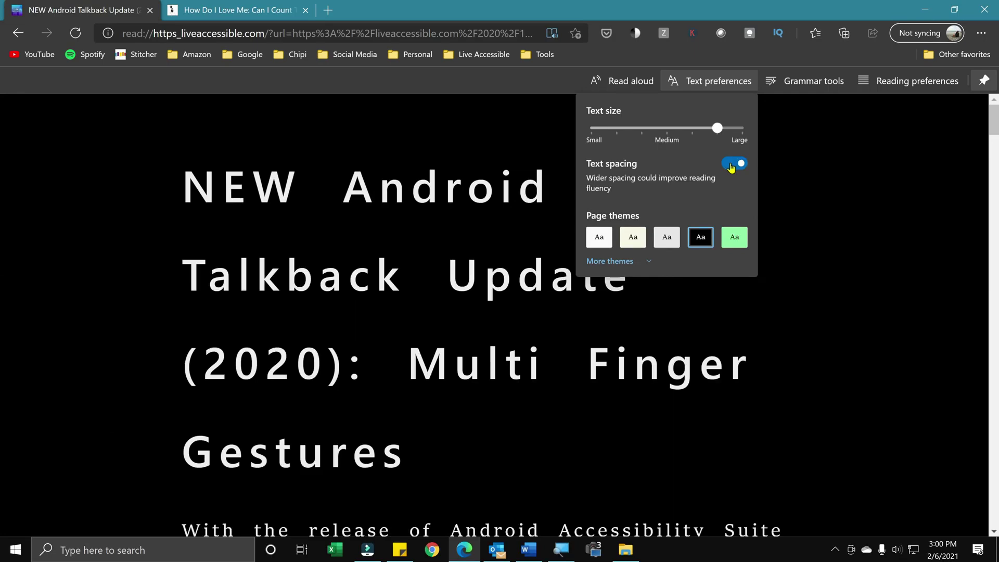
click(732, 167)
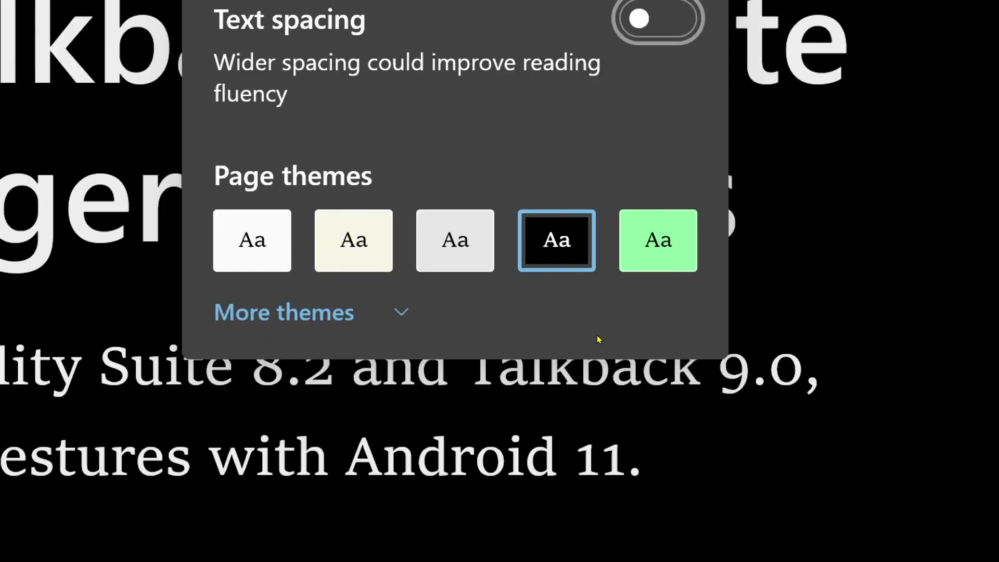
Step: Expand the additional page themes in Immersive Reader's text preferences
key(Tab)
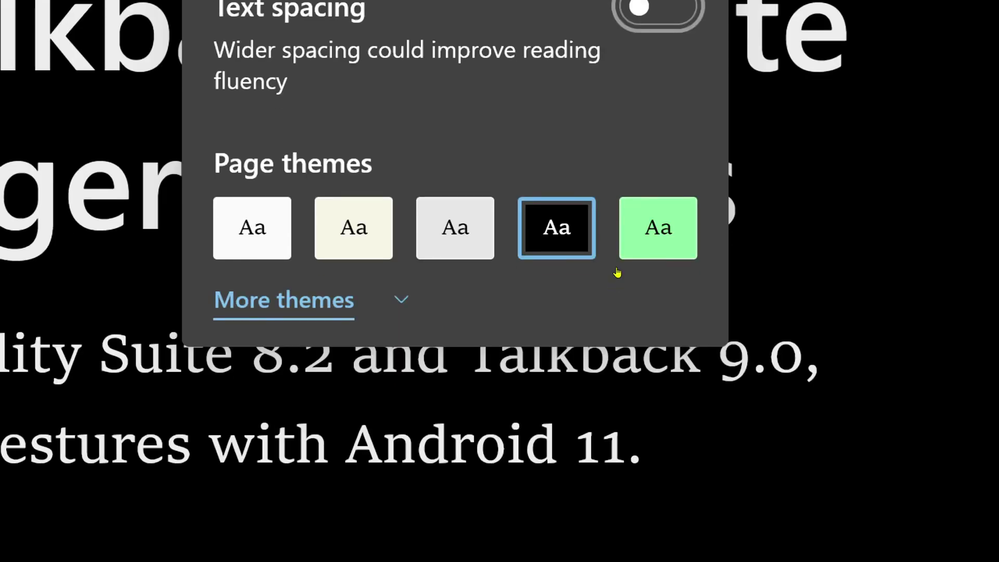
key(Return)
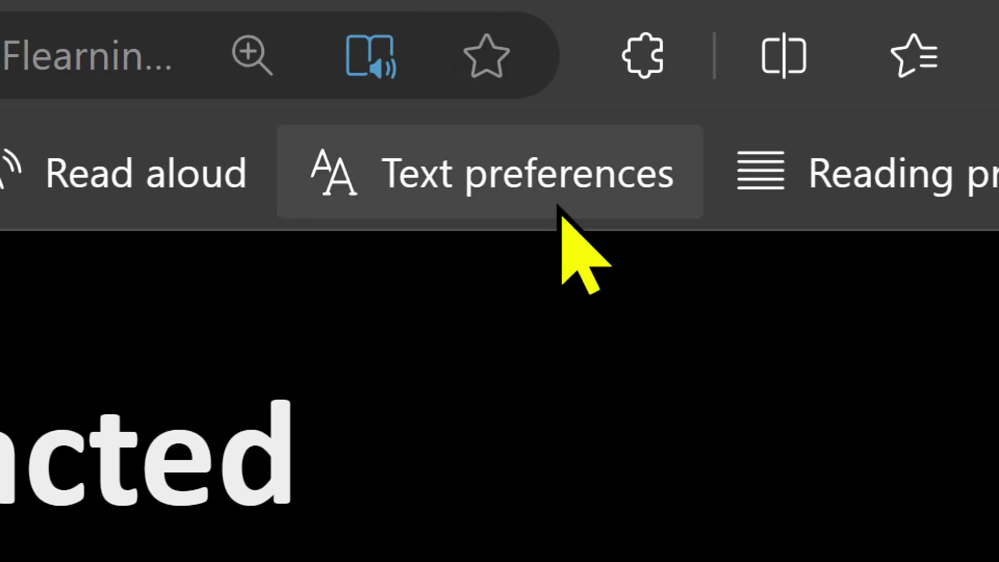
Step: Try the medium and wide text column styles on the Microsoft article, return to the narrow column, and expand the additional page themes
click(570, 216)
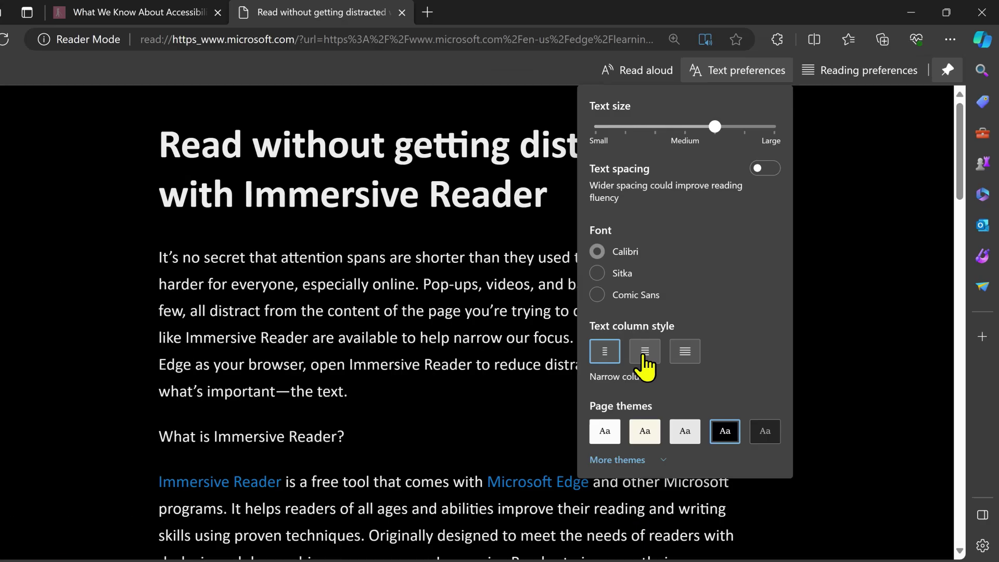
click(328, 414)
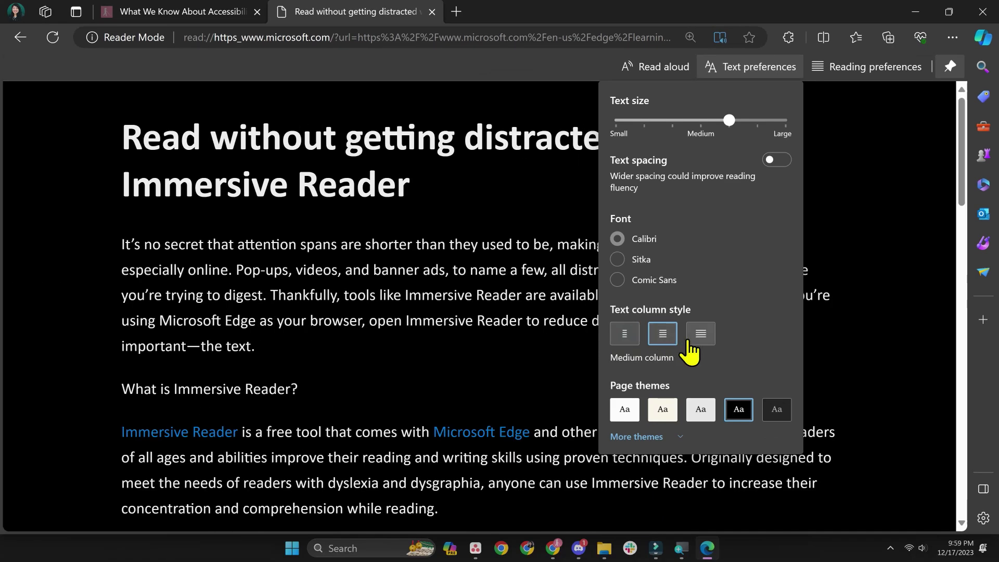
click(688, 338)
click(623, 337)
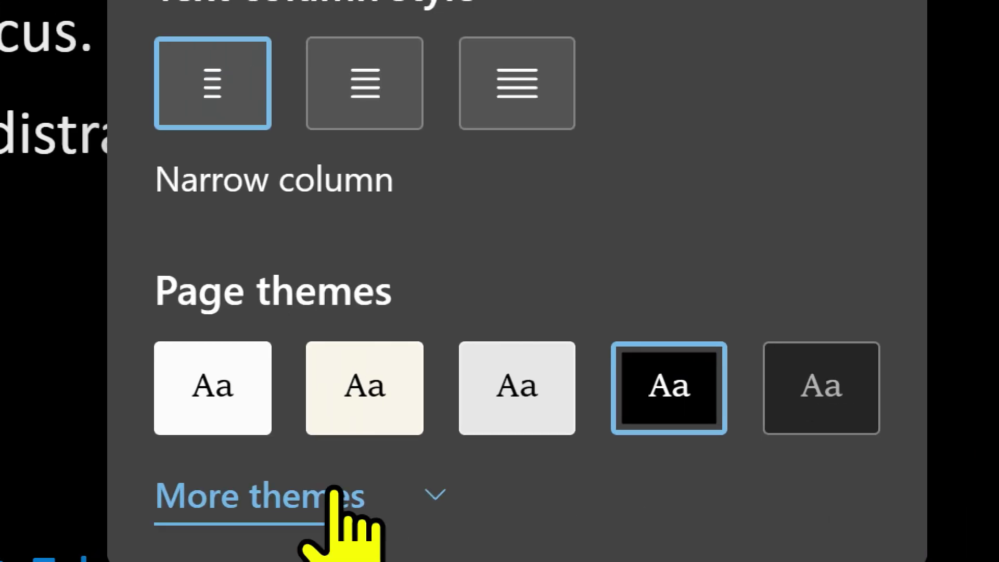
click(333, 495)
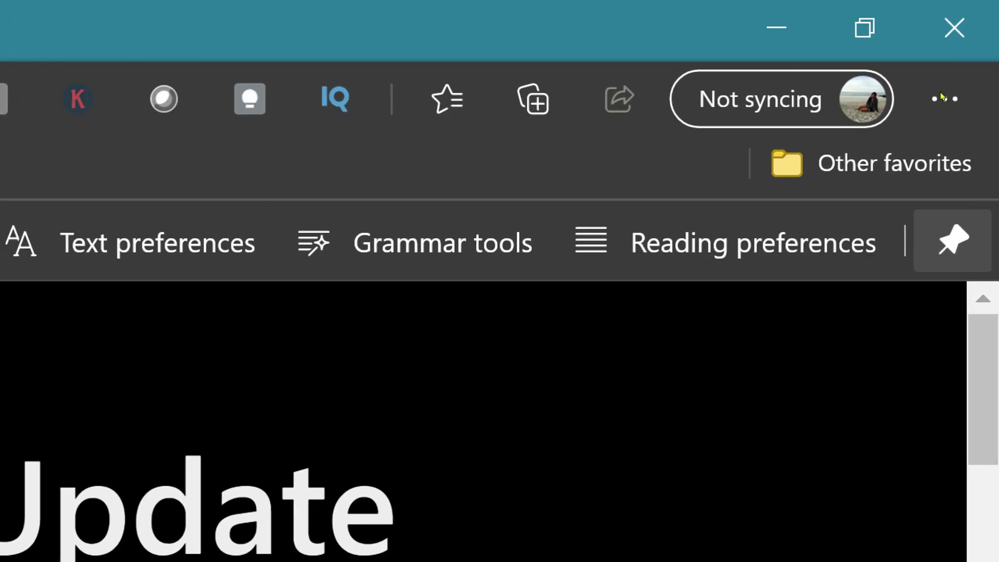
Step: Turn on Line focus in the Talkback article's reading preferences and move the highlighted lines down and up through the text
click(874, 265)
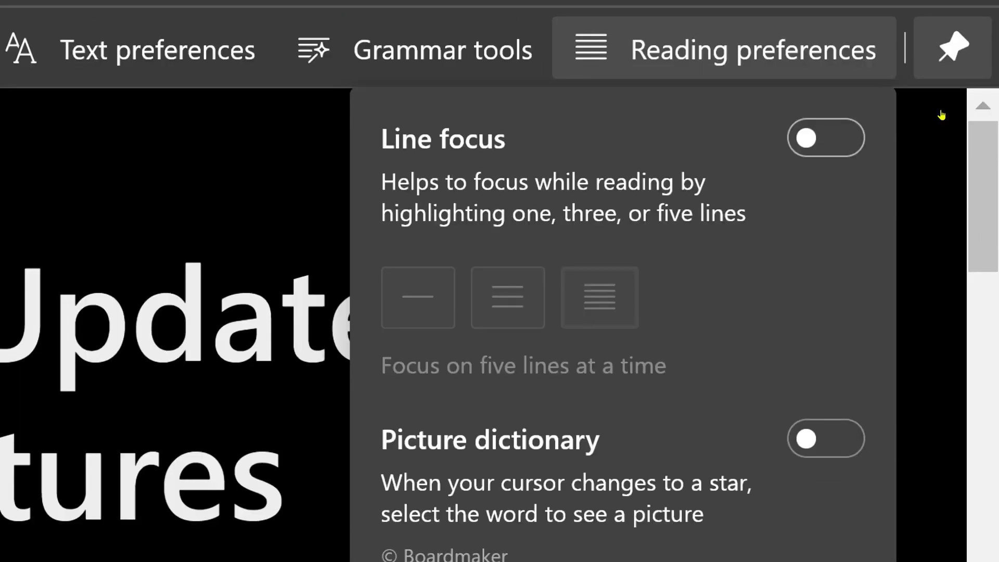
click(826, 137)
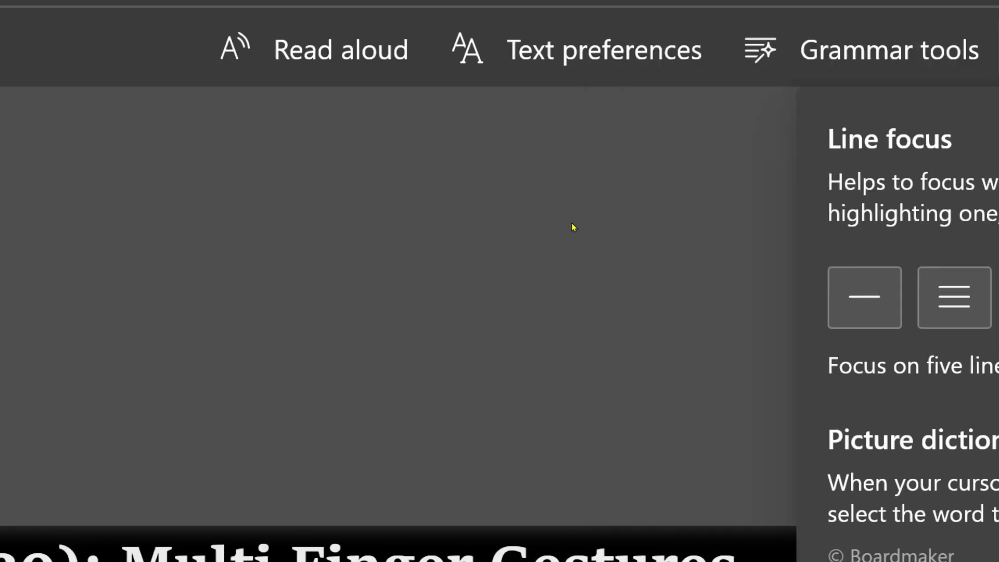
scroll(581, 222, down, 2)
scroll(581, 223, up, 2)
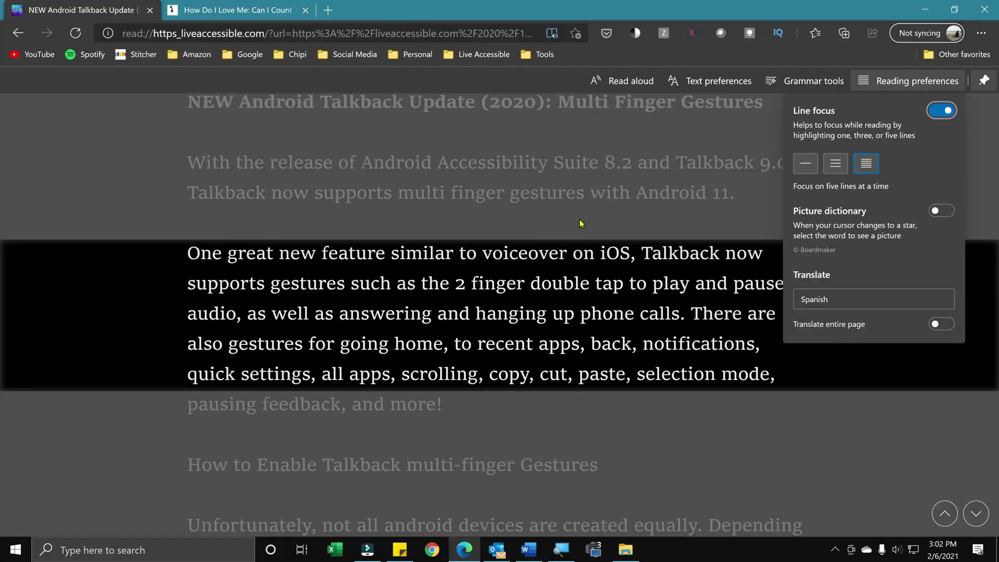
scroll(579, 220, down, 1)
scroll(579, 220, up, 1)
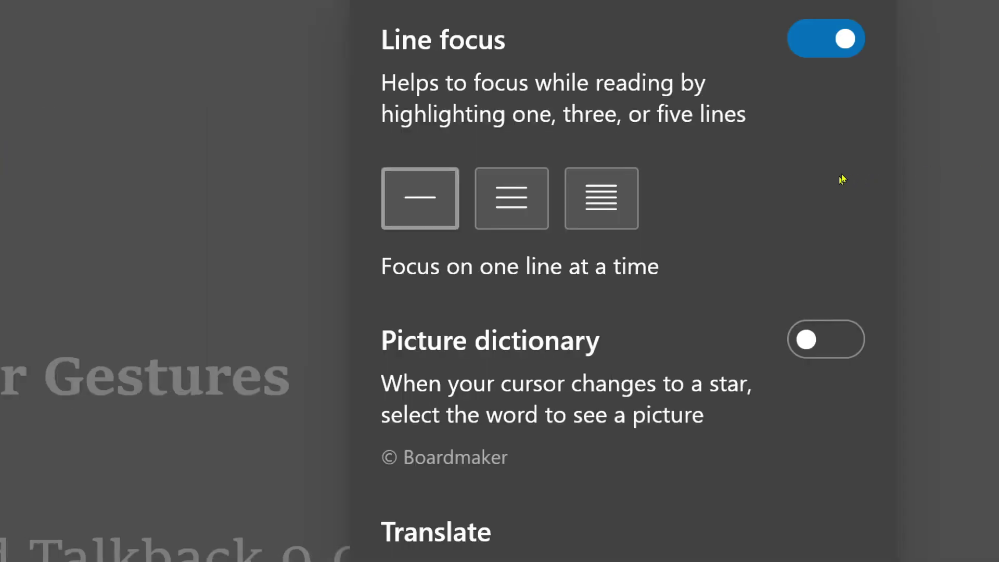
Step: Switch the line focus from one line through three lines to five lines at a time
key(Right)
key(Right)
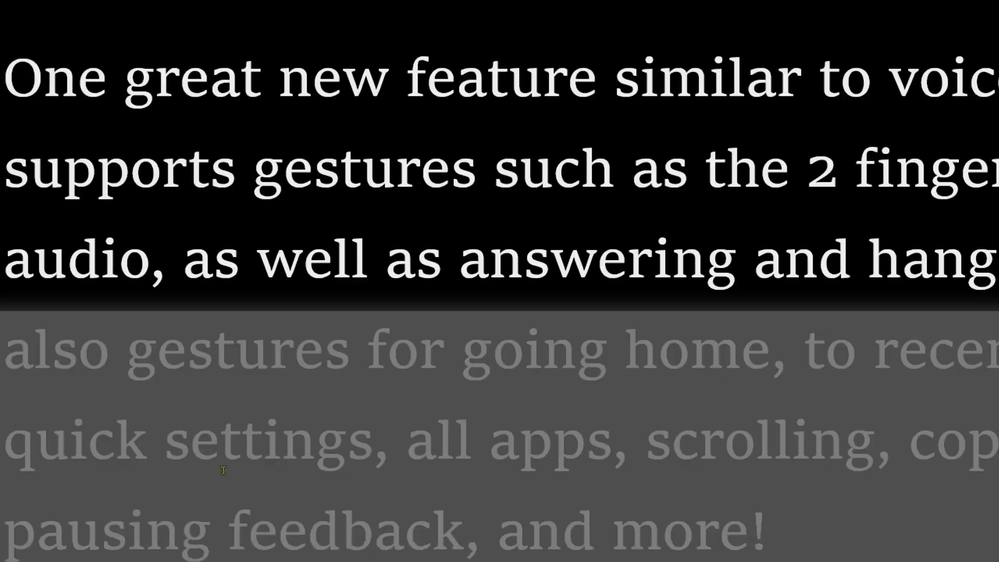